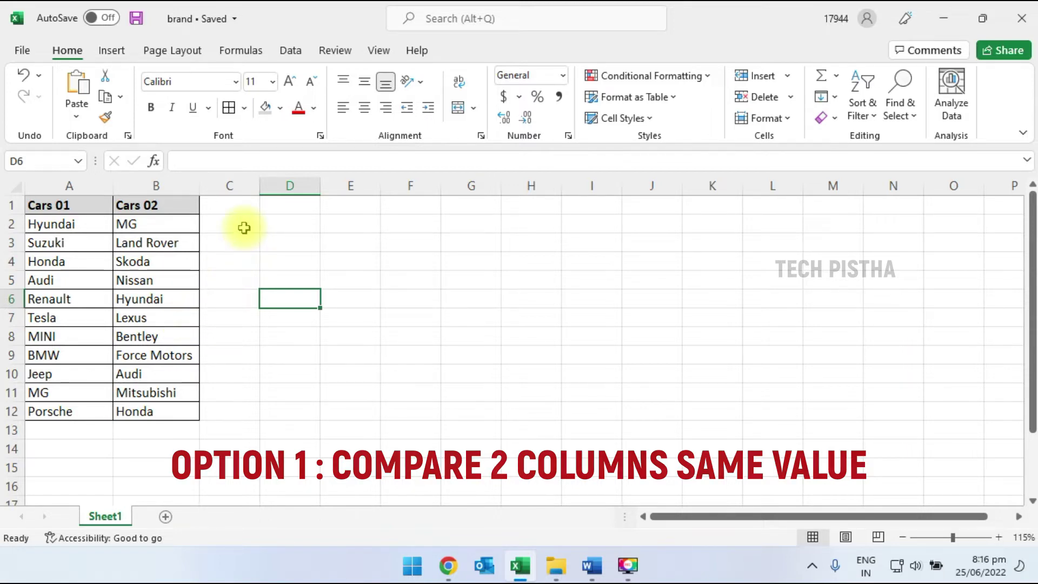
# Enter =VLOOKUP(A2,$B$2:$B$12,1,0) in C2 and copy it down toward C12
pyautogui.click(237, 222)
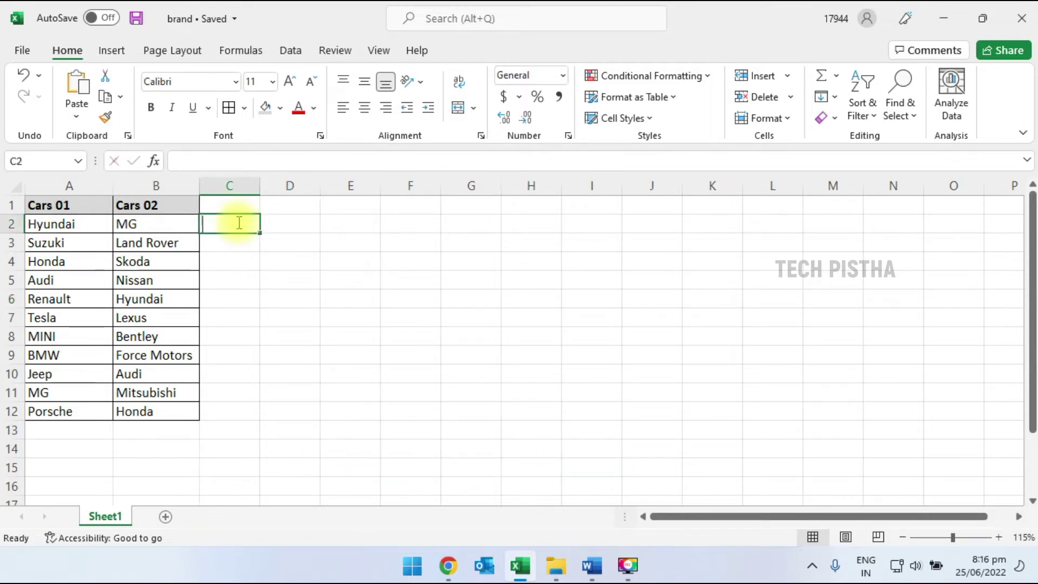
pyautogui.write('=vl')
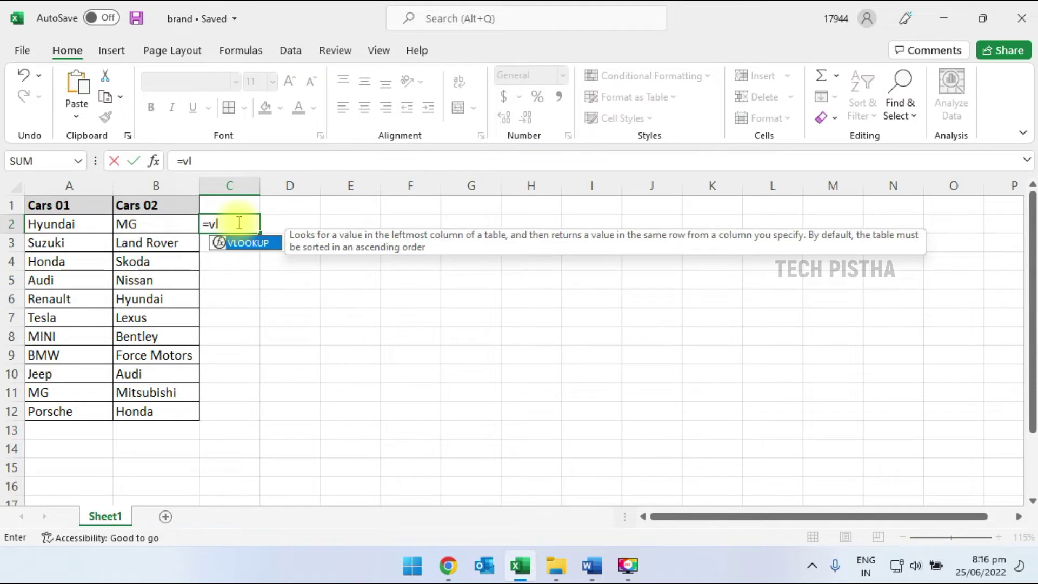
pyautogui.press('Tab')
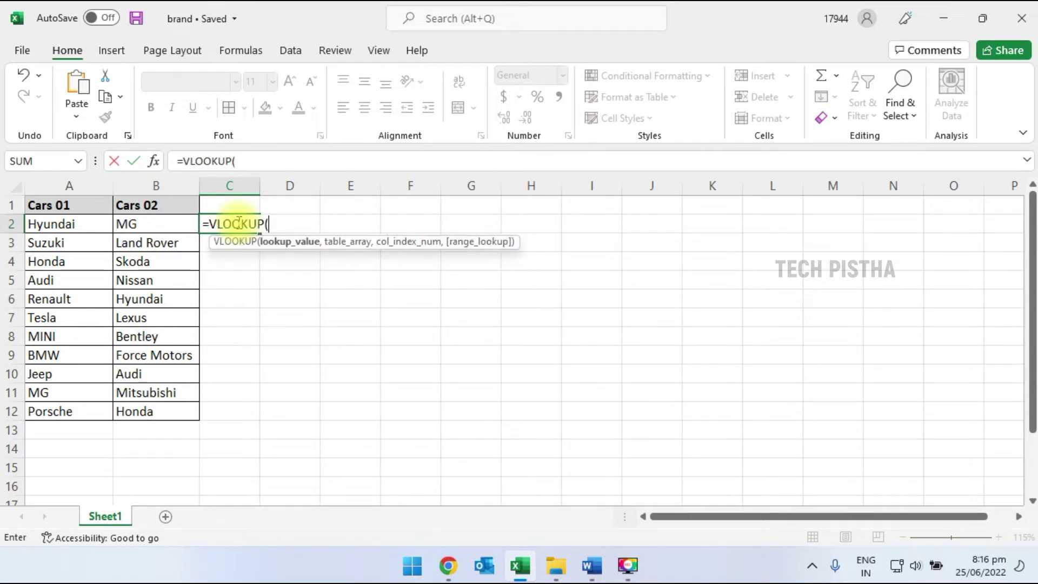
pyautogui.click(52, 224)
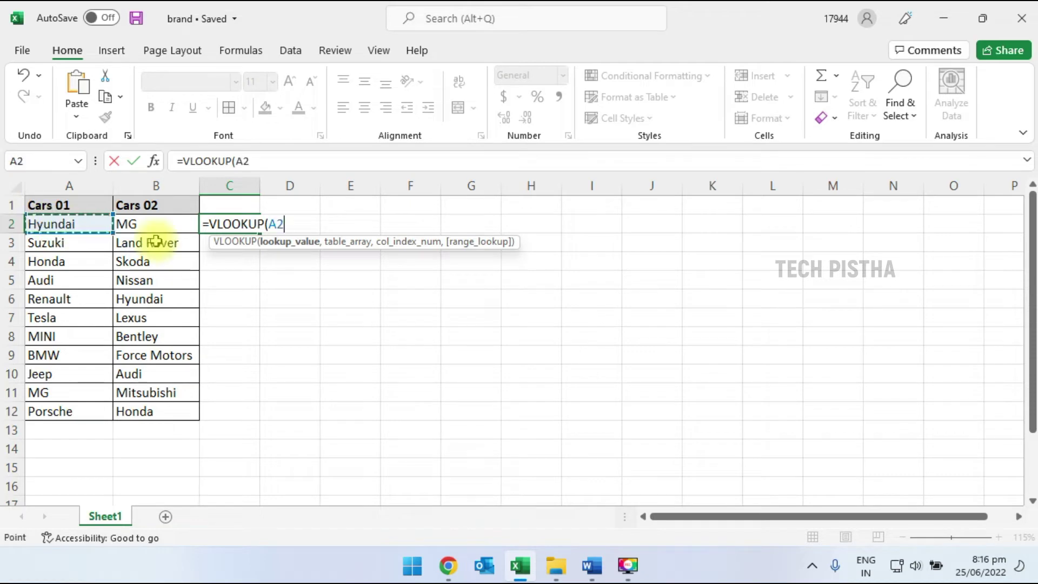
pyautogui.write(',')
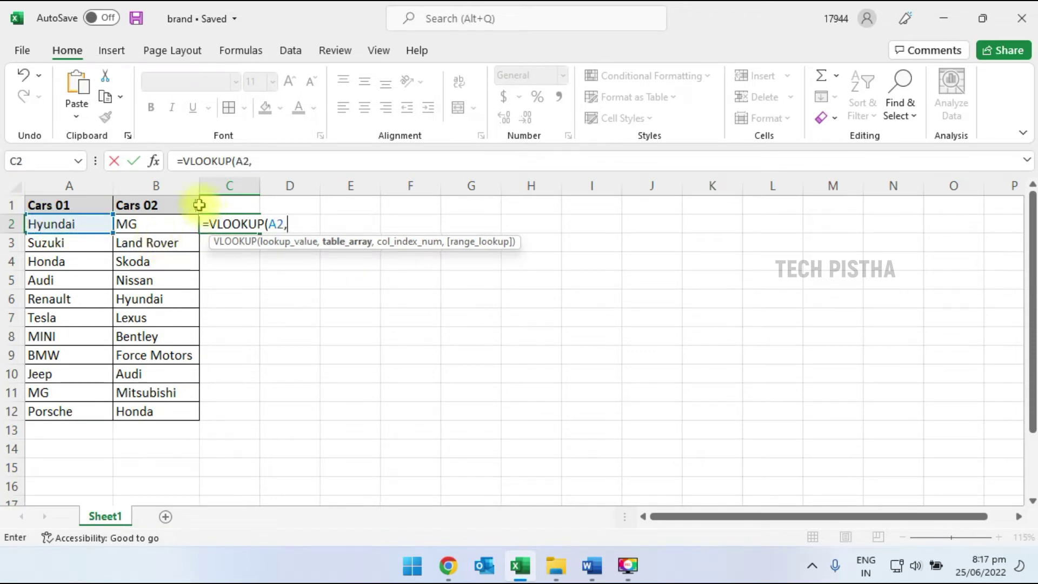
pyautogui.click(155, 224)
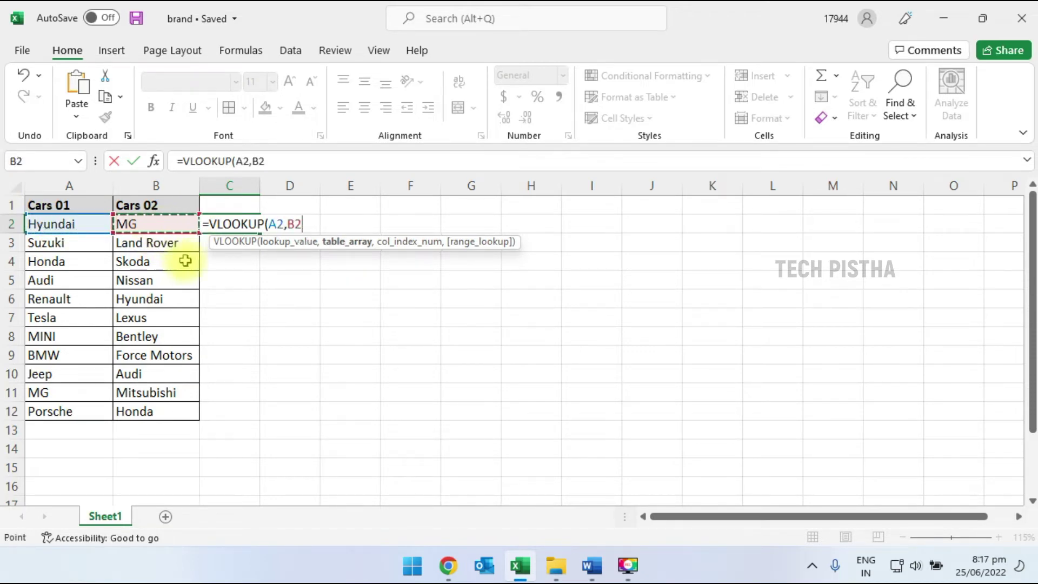
pyautogui.keyDown('shift'); pyautogui.click(158, 419); pyautogui.keyUp('shift')
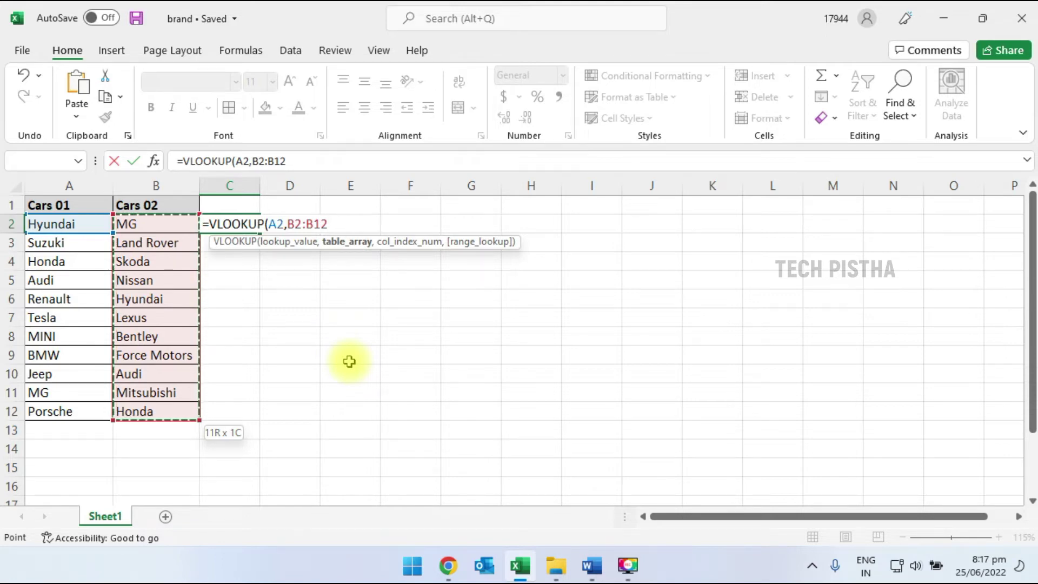
pyautogui.press('F4')
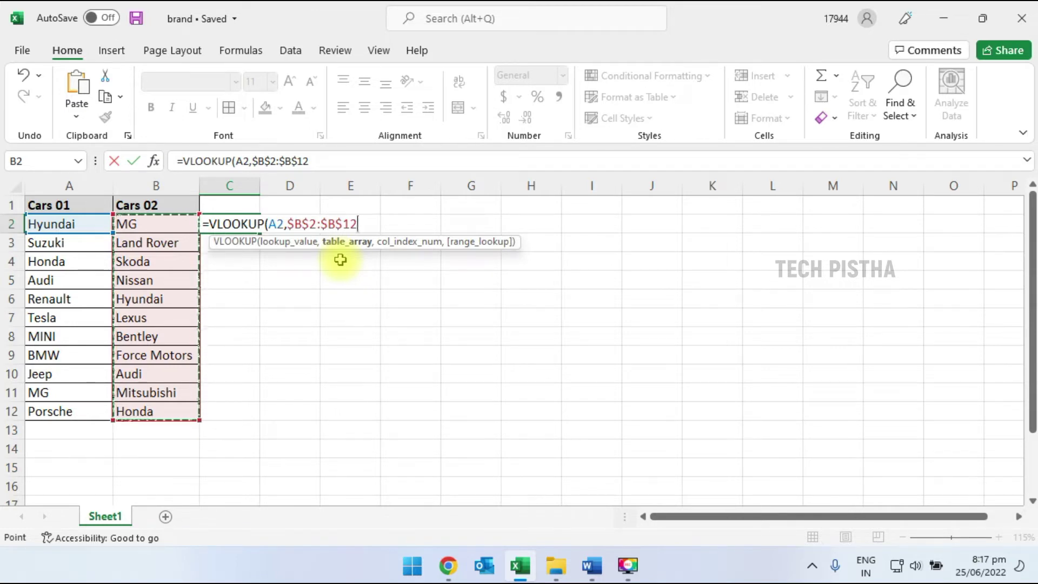
pyautogui.write(',1')
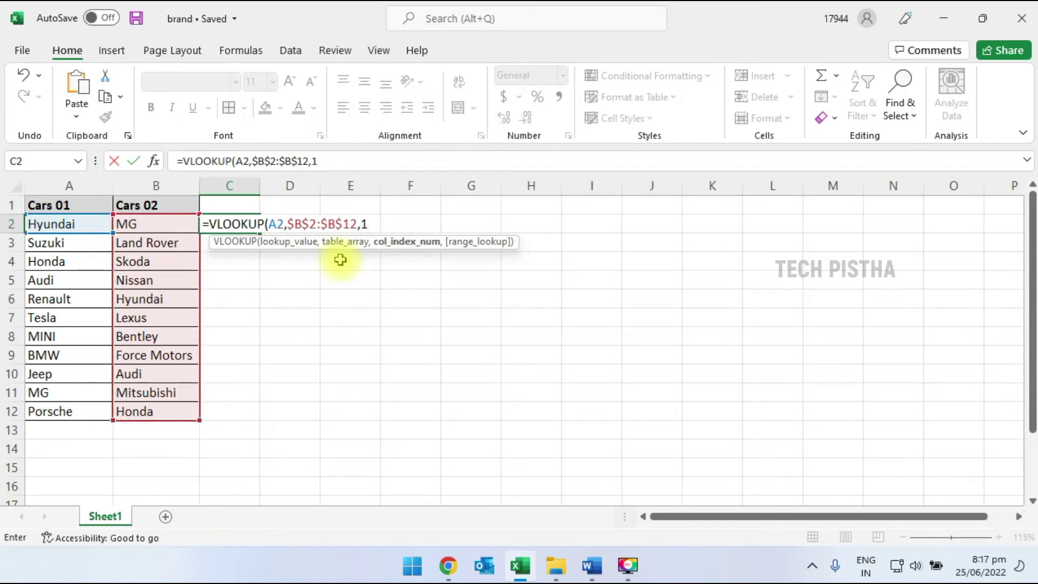
pyautogui.write(',0')
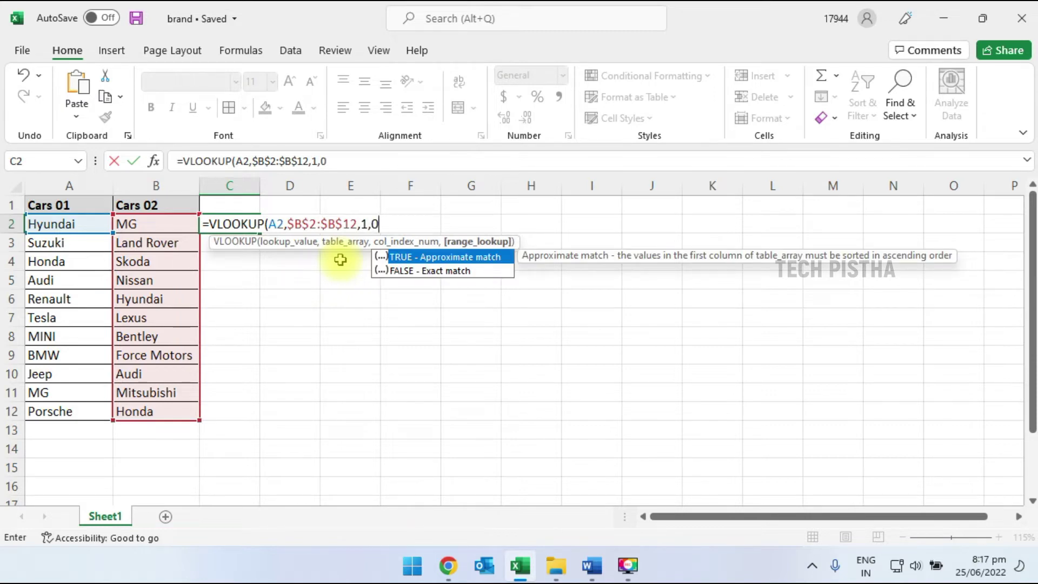
pyautogui.write(')')
pyautogui.hotkey('ctrl', 'Return')
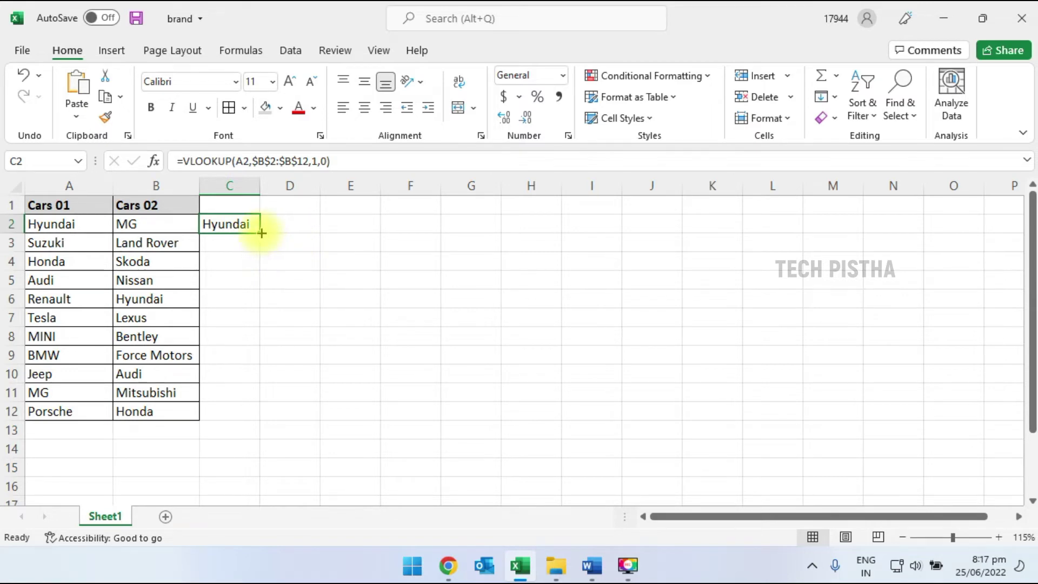
pyautogui.moveTo(262, 233); pyautogui.dragTo(255, 423)
# Complete the fill down column C and check the copied formulas in C3, C4, C5 and C11
pyautogui.click(231, 393)
pyautogui.click(251, 226)
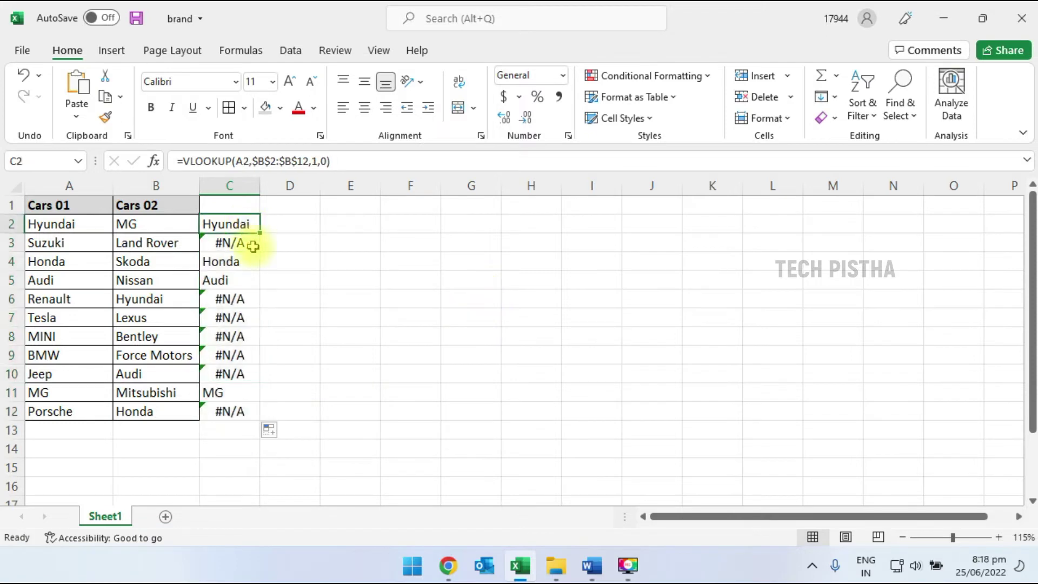
pyautogui.click(250, 244)
pyautogui.click(248, 264)
pyautogui.click(248, 279)
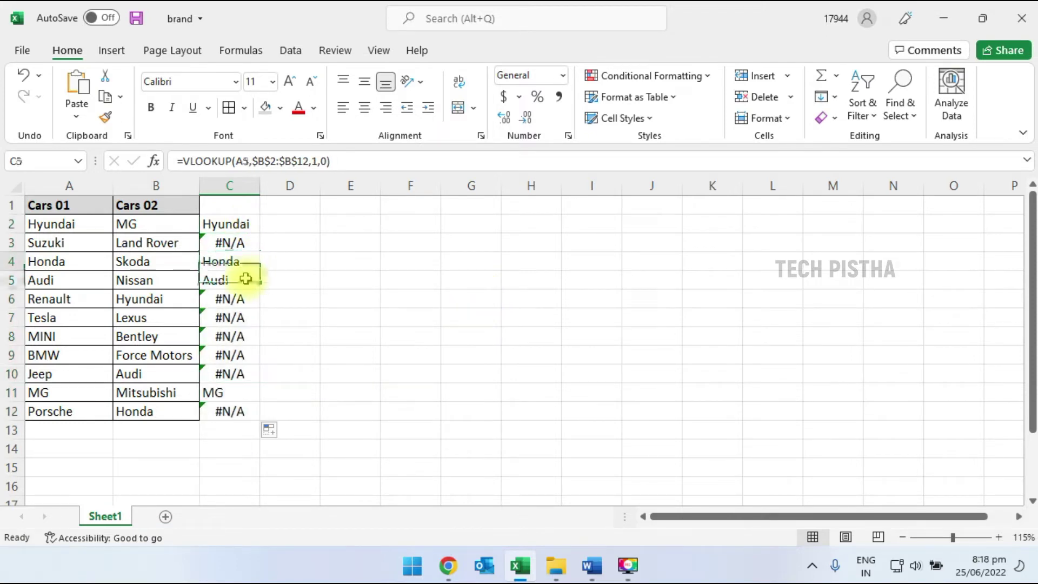
pyautogui.click(235, 390)
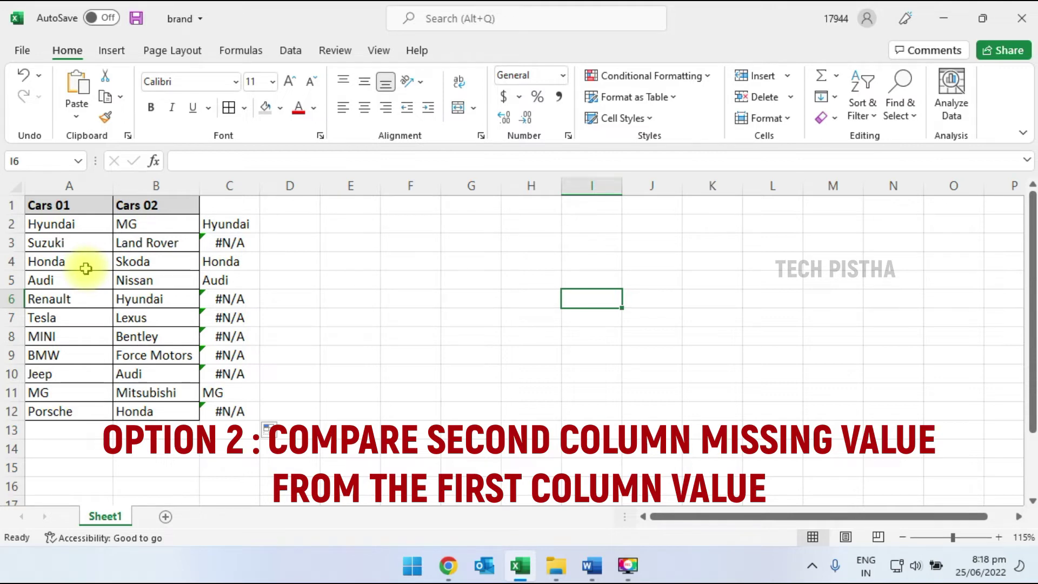
# Start a formula in D2 with VLOOKUP nested inside IFERROR
pyautogui.click(297, 224)
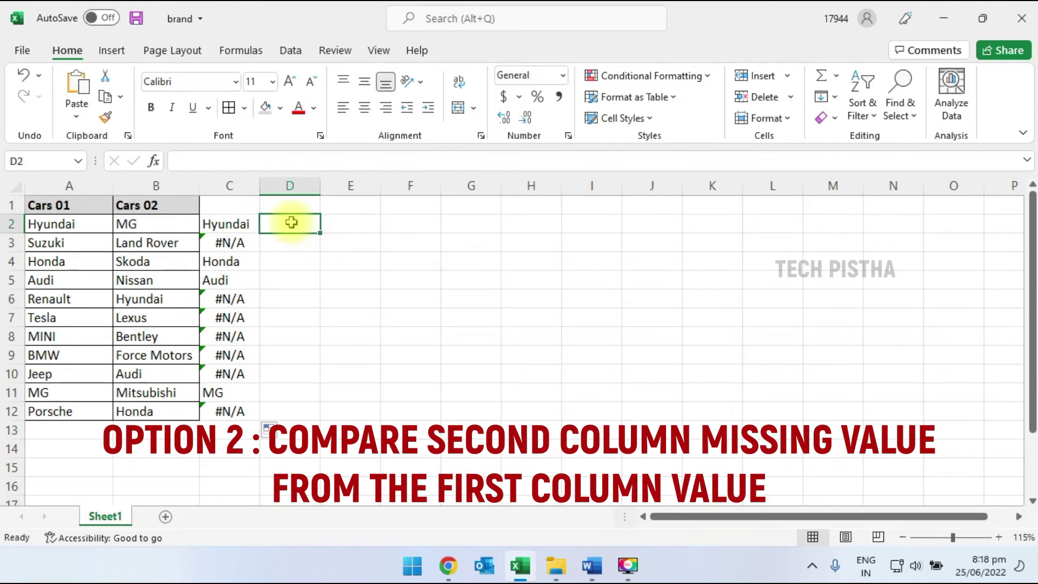
pyautogui.write('=if')
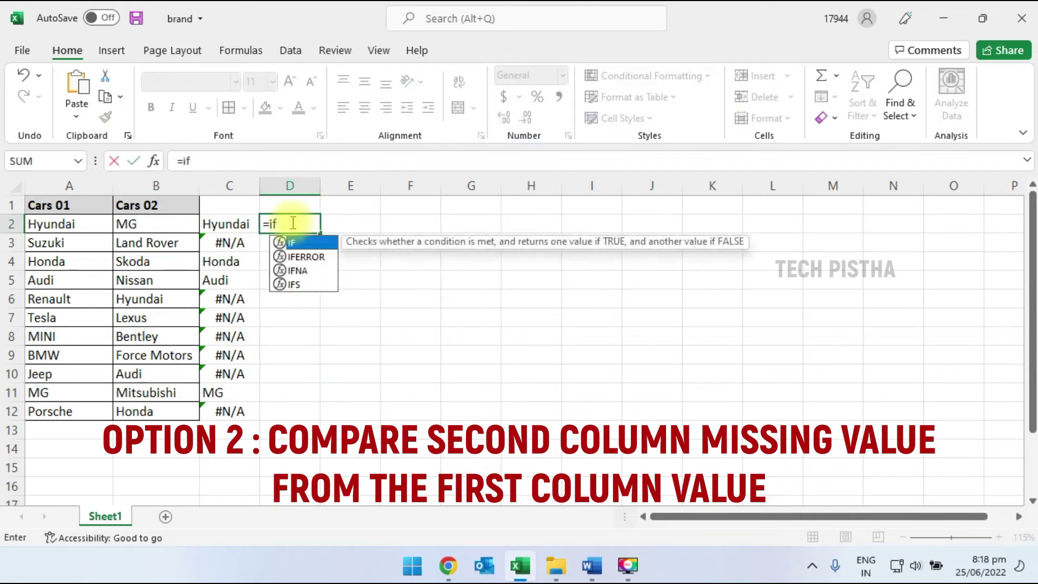
pyautogui.press('Down')
pyautogui.press('Tab')
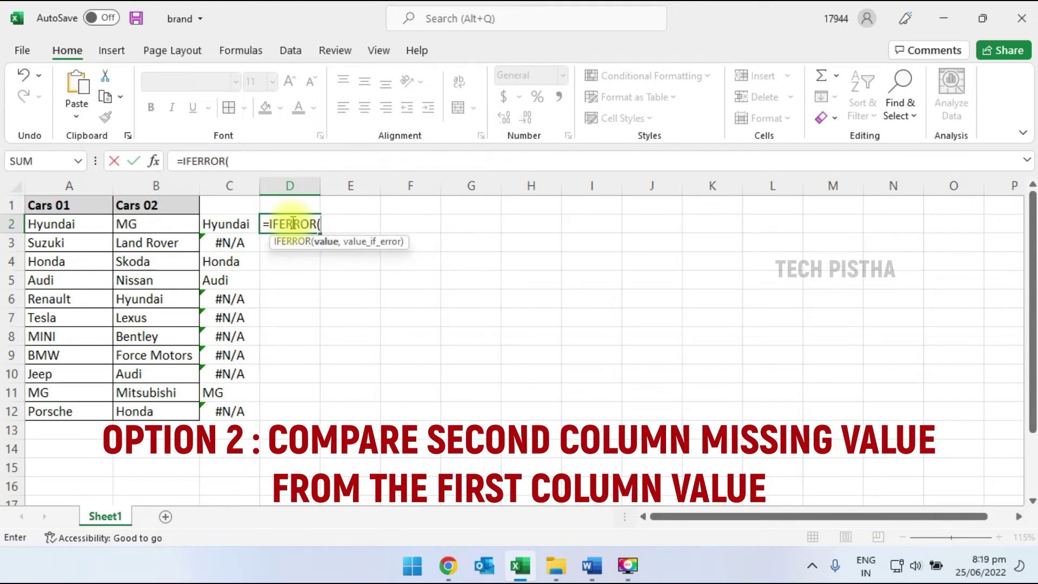
pyautogui.write('vl')
pyautogui.press('Tab')
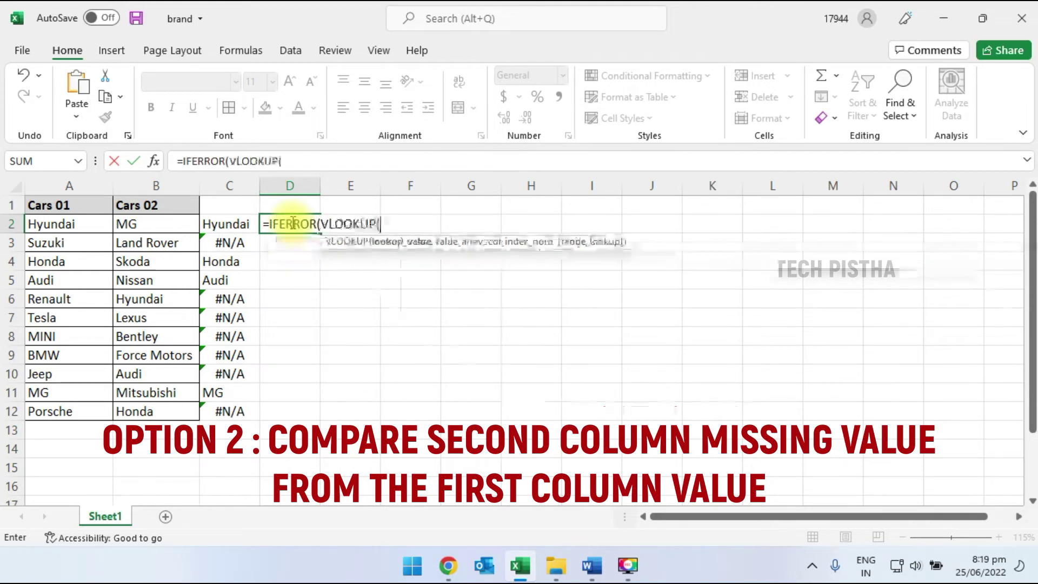
# Set the VLOOKUP arguments to A2, absolute range $B$2:$B$12, column 1 and exact match 0
pyautogui.click(62, 224)
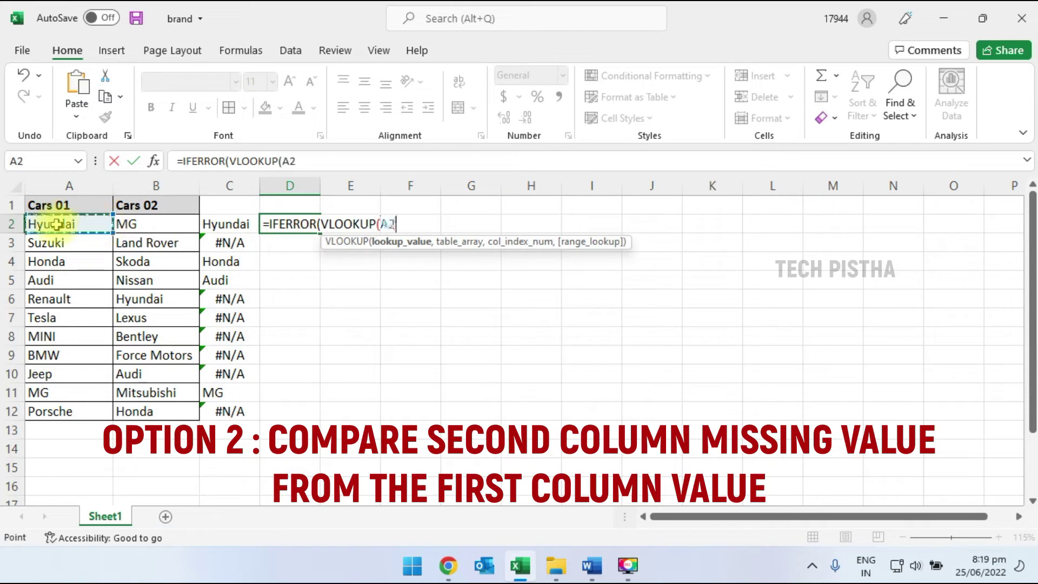
pyautogui.write(',')
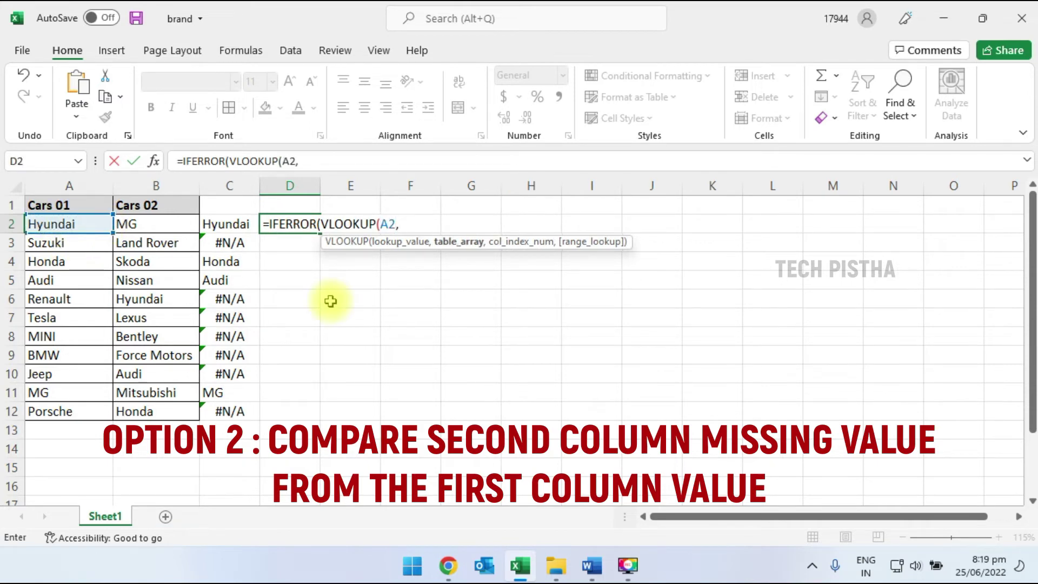
pyautogui.click(154, 224)
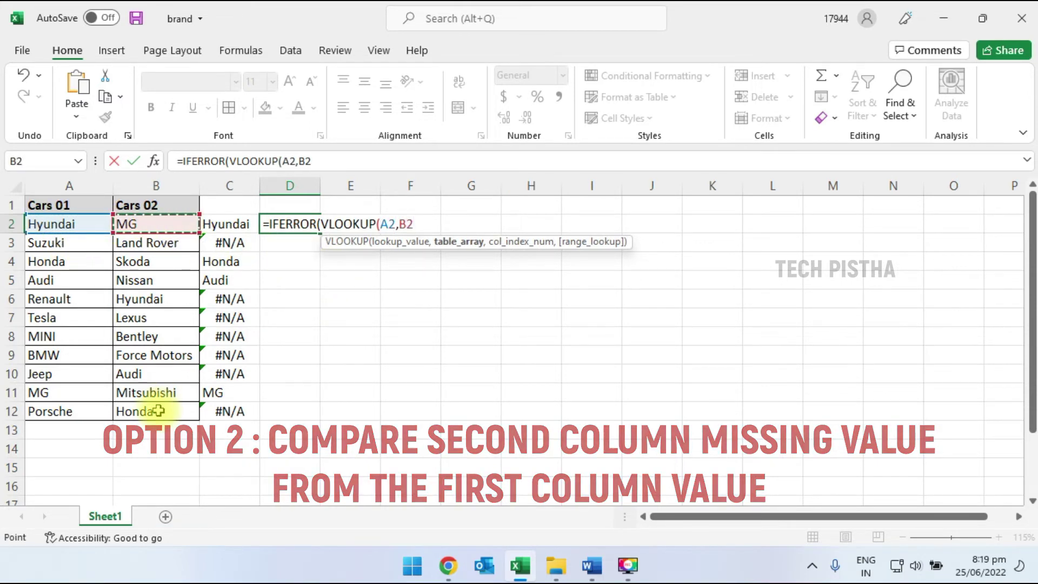
pyautogui.moveTo(157, 411); pyautogui.dragTo(153, 416)
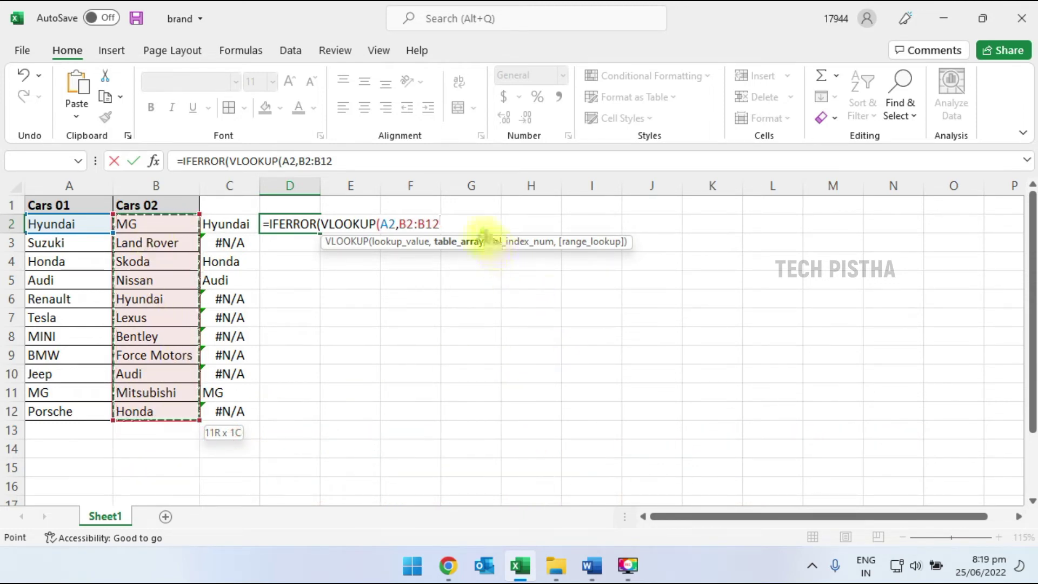
pyautogui.press('F4')
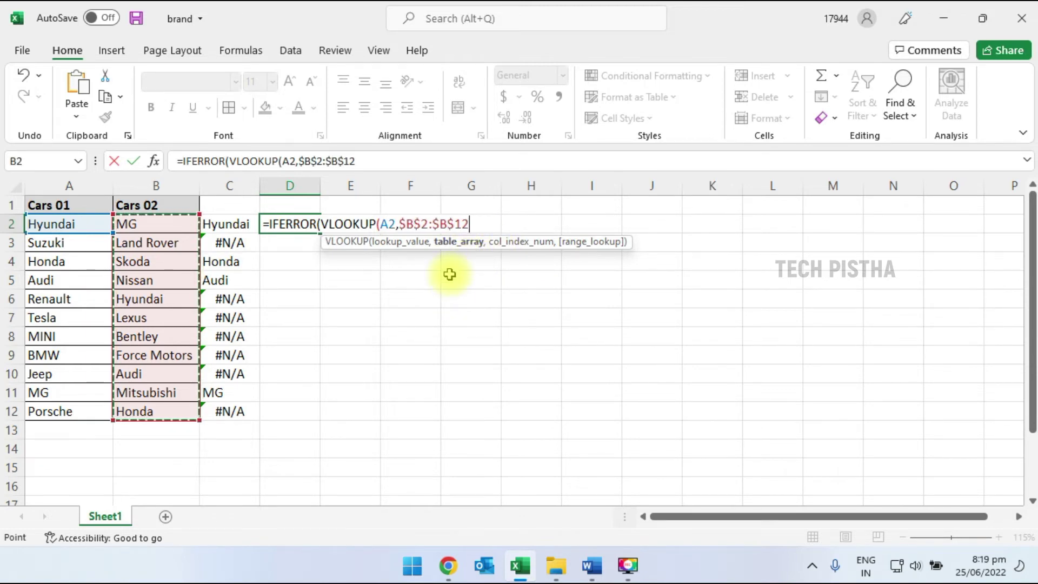
pyautogui.write(',1,0')
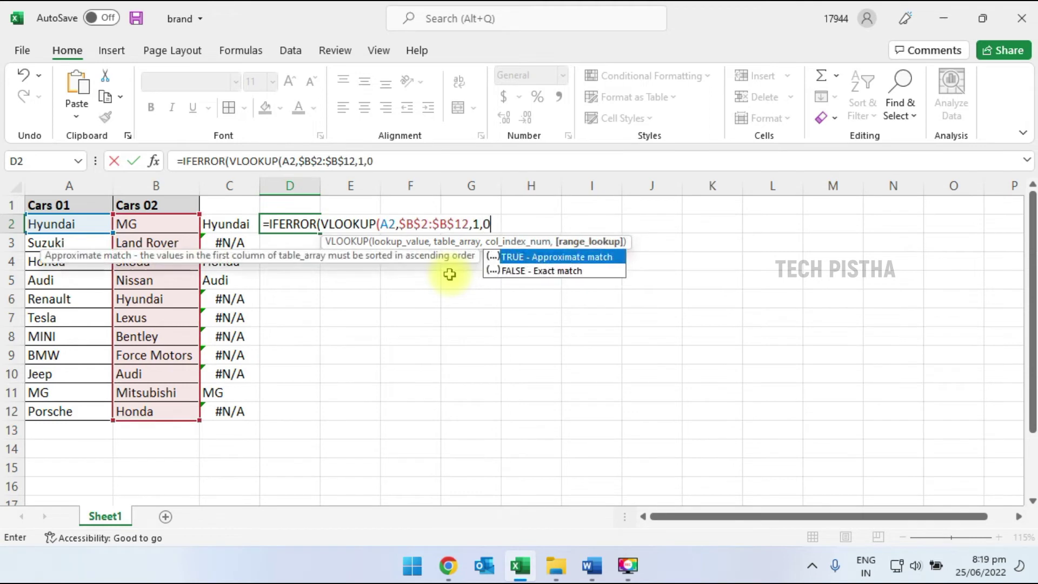
pyautogui.write(')')
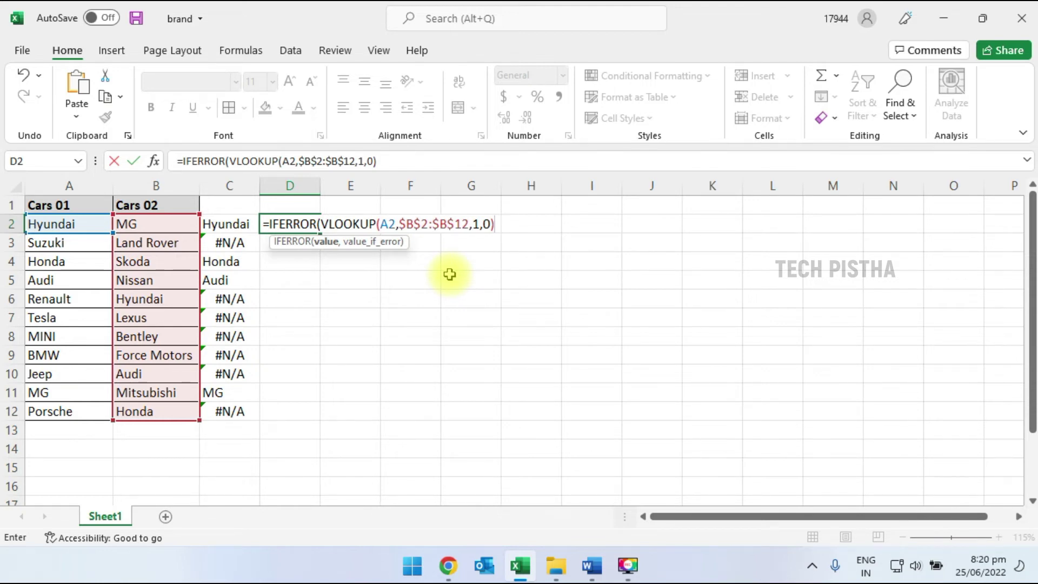
# Add "Not Found" as the IFERROR fallback and commit the D2 formula
pyautogui.write(',"")')
pyautogui.press('Left')
pyautogui.press('Left')
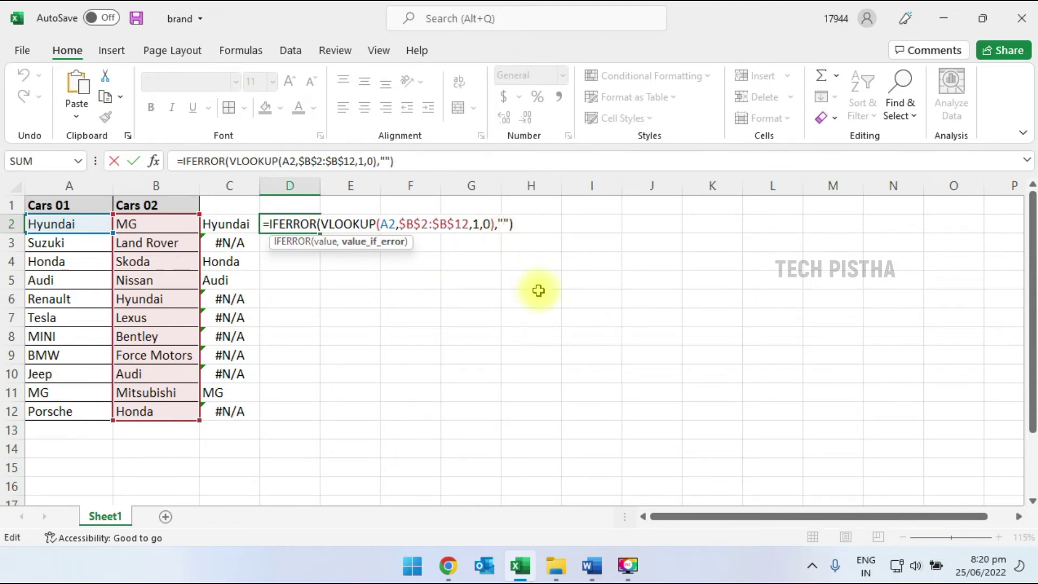
pyautogui.write('Not Found')
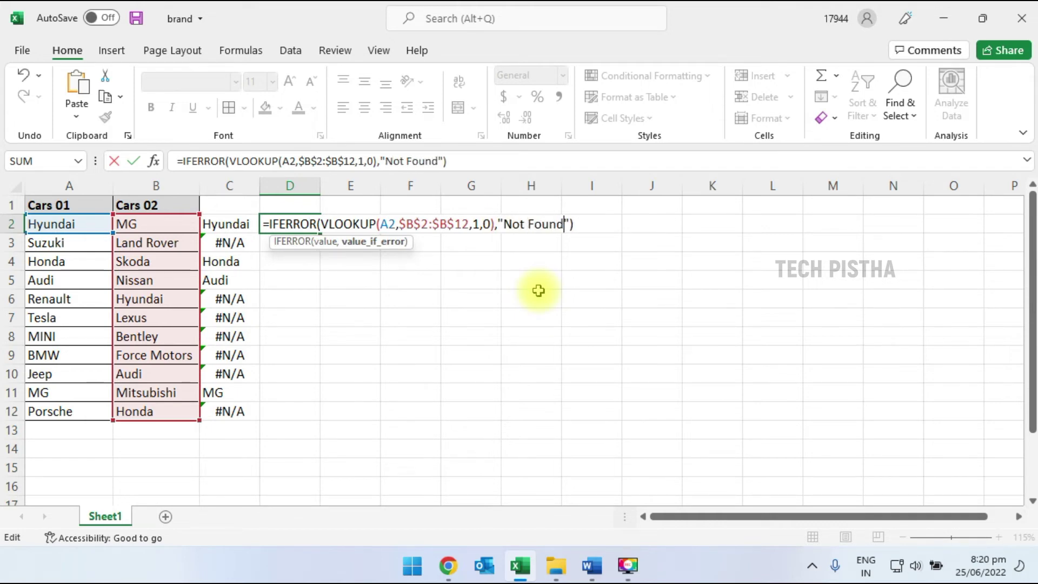
pyautogui.click(652, 317)
# Copy the D2 IFERROR formula down through D12
pyautogui.click(300, 223)
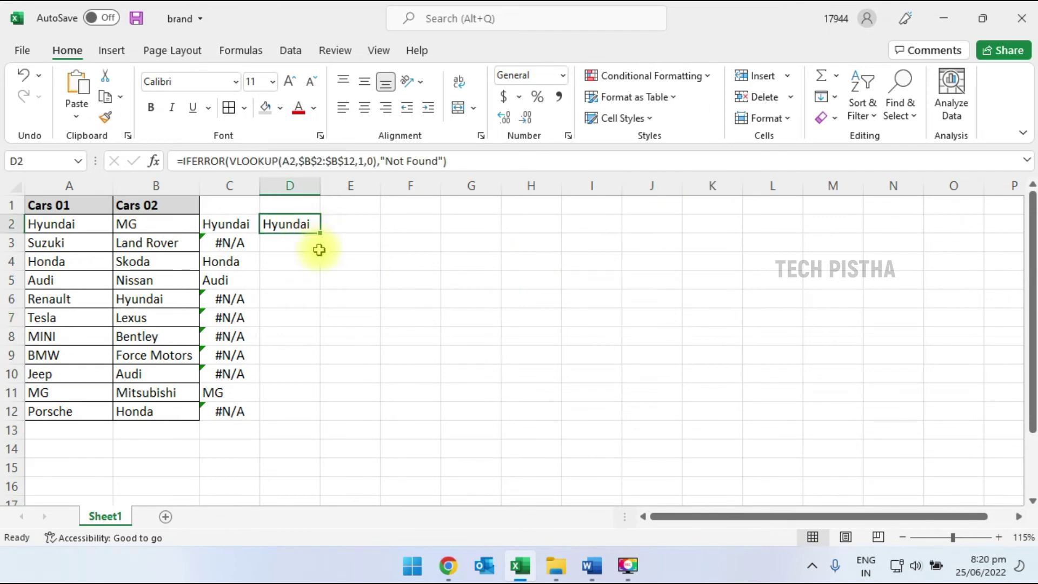
pyautogui.moveTo(320, 233); pyautogui.dragTo(291, 414)
pyautogui.click(531, 357)
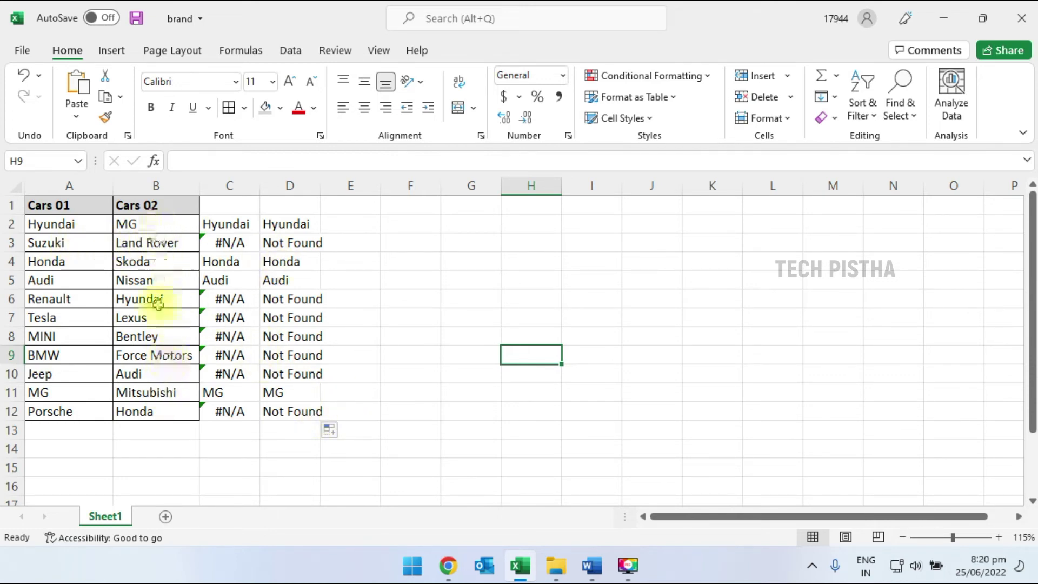
# Delete the old #N/A lookup column C
pyautogui.click(233, 185)
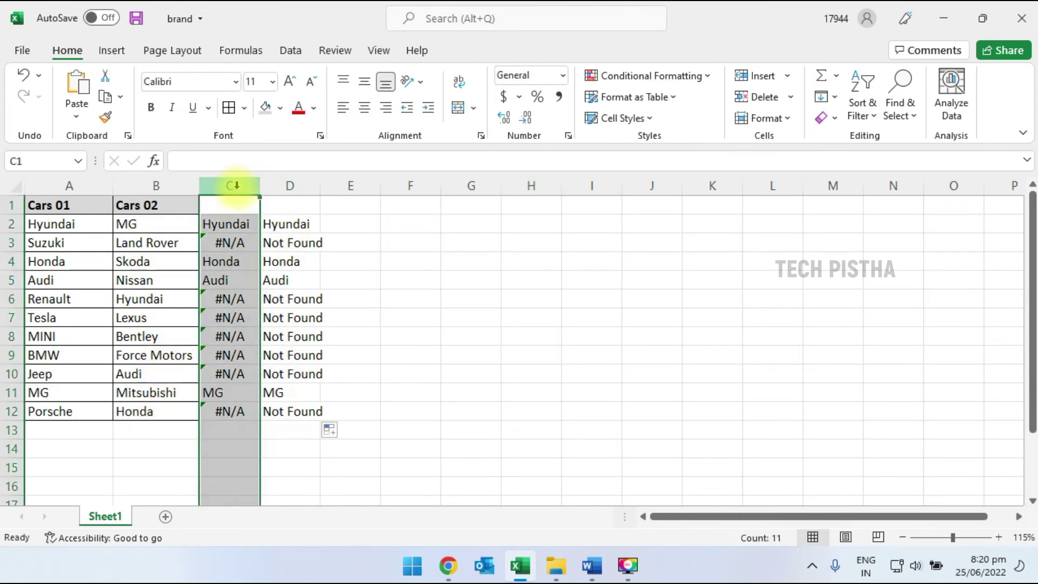
pyautogui.rightClick(237, 188)
pyautogui.click(291, 347)
# Enter the header 'Result' in C1
pyautogui.click(239, 204)
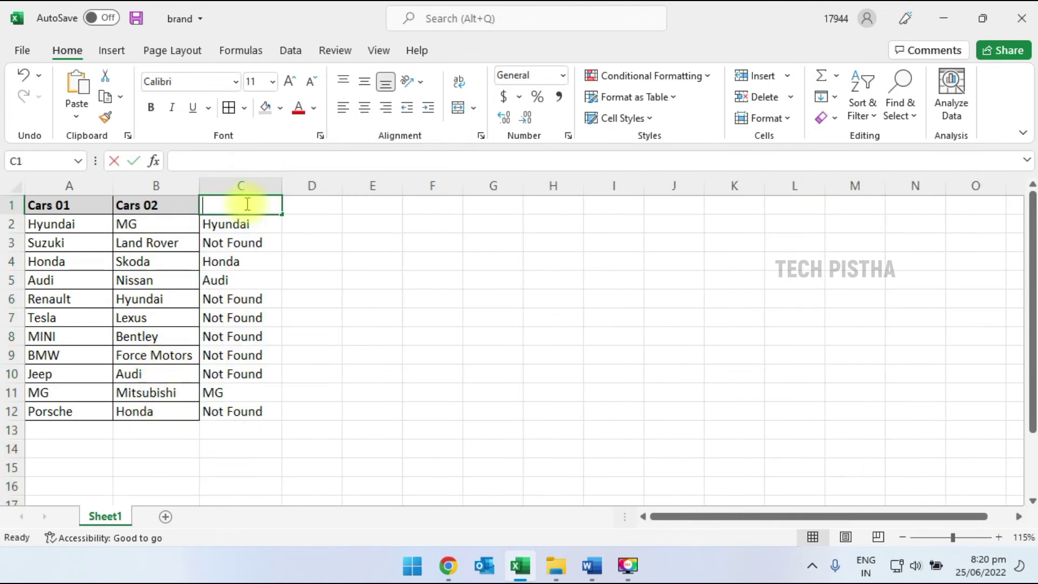
pyautogui.write('Result')
pyautogui.press('Return')
pyautogui.click(251, 212)
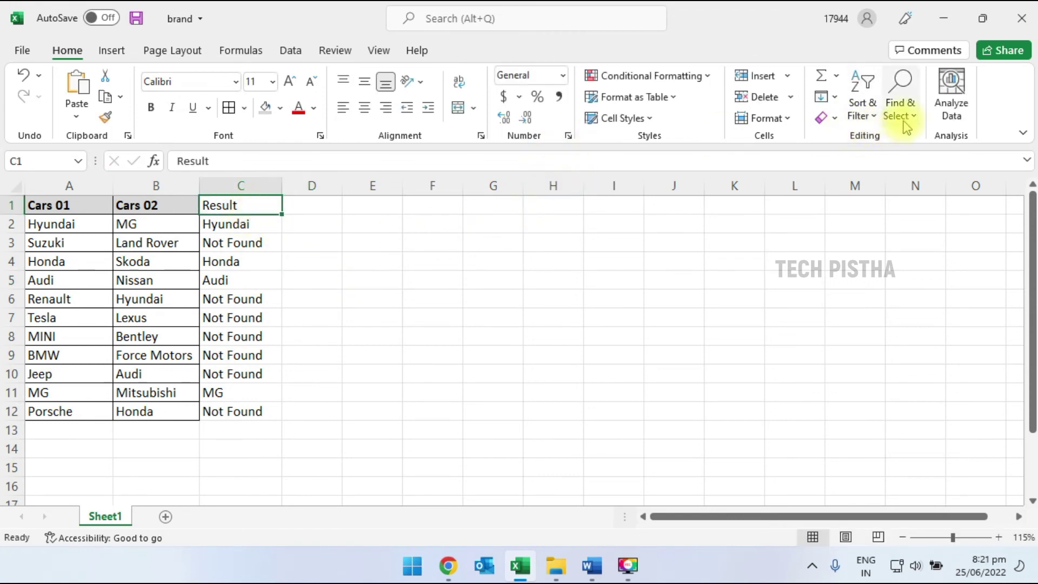
# Turn on filtering for the table via Sort & Filter > Filter
pyautogui.click(862, 108)
pyautogui.click(888, 212)
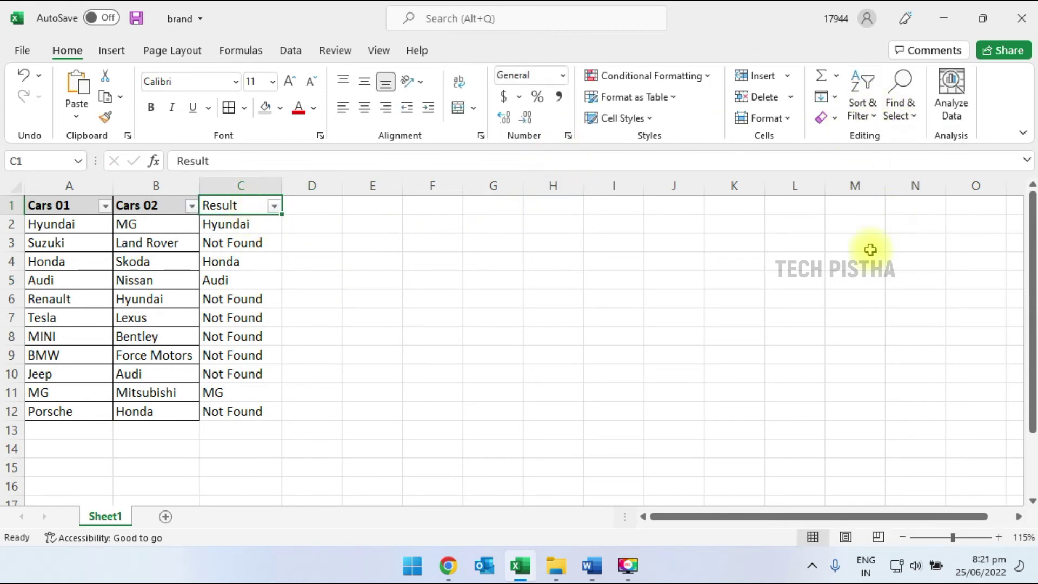
pyautogui.click(433, 261)
# Filter the Result column to show only Not Found rows
pyautogui.click(274, 206)
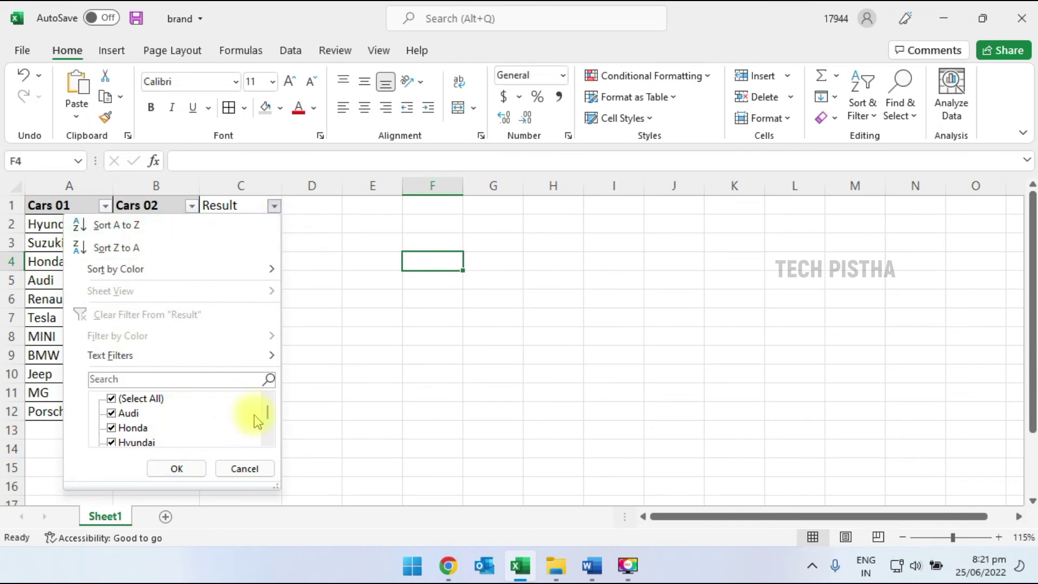
pyautogui.scroll(-2, 268, 414)
pyautogui.scroll(2, 267, 424)
pyautogui.click(136, 399)
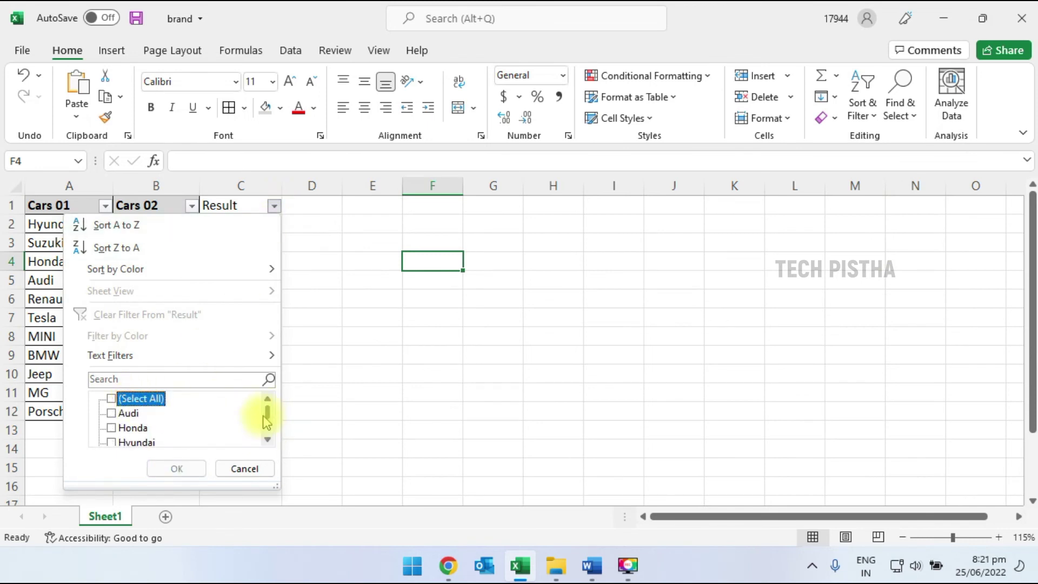
pyautogui.scroll(-2, 267, 422)
pyautogui.click(143, 429)
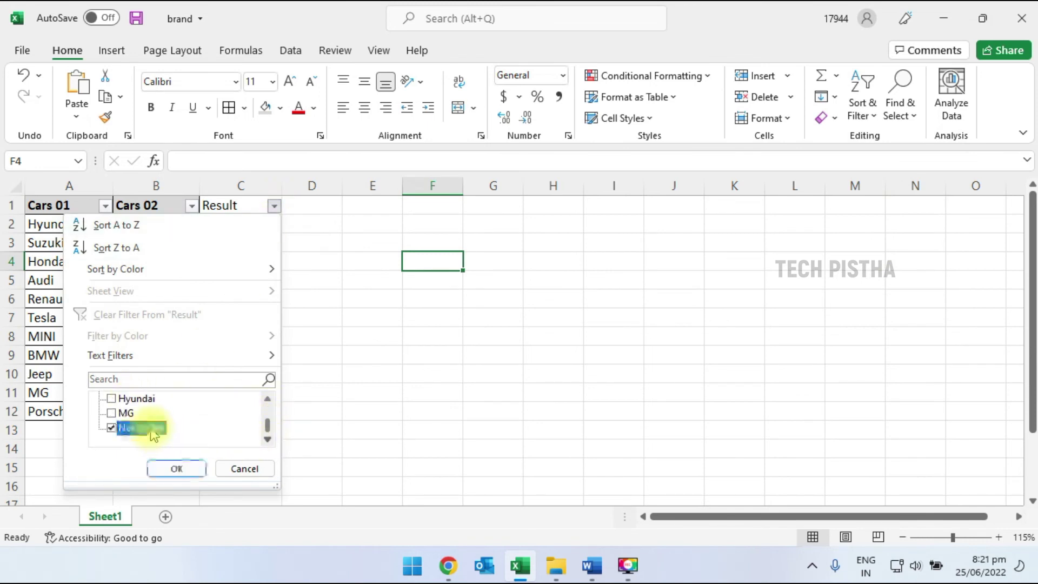
pyautogui.click(174, 468)
pyautogui.click(490, 375)
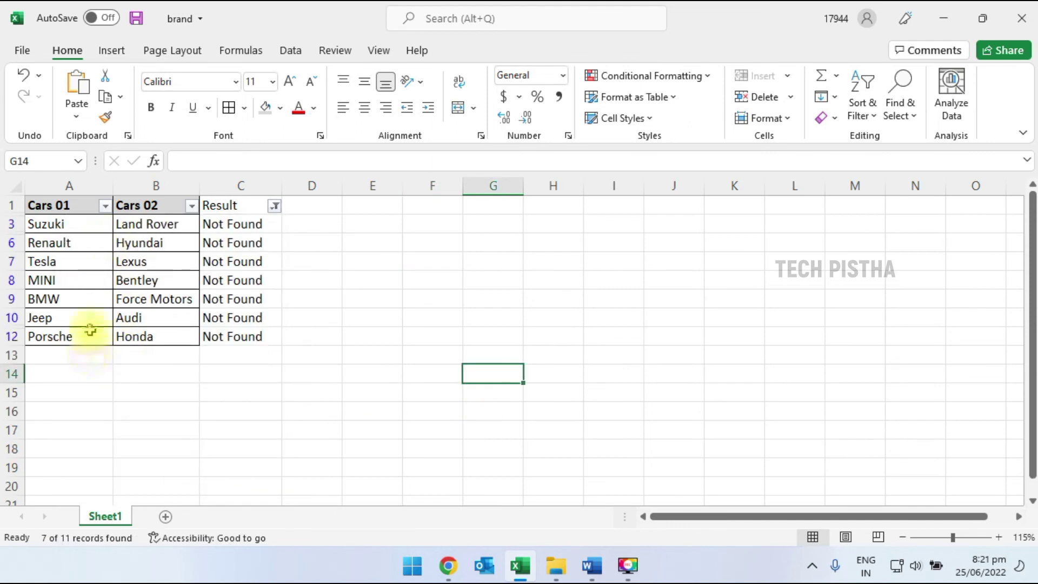